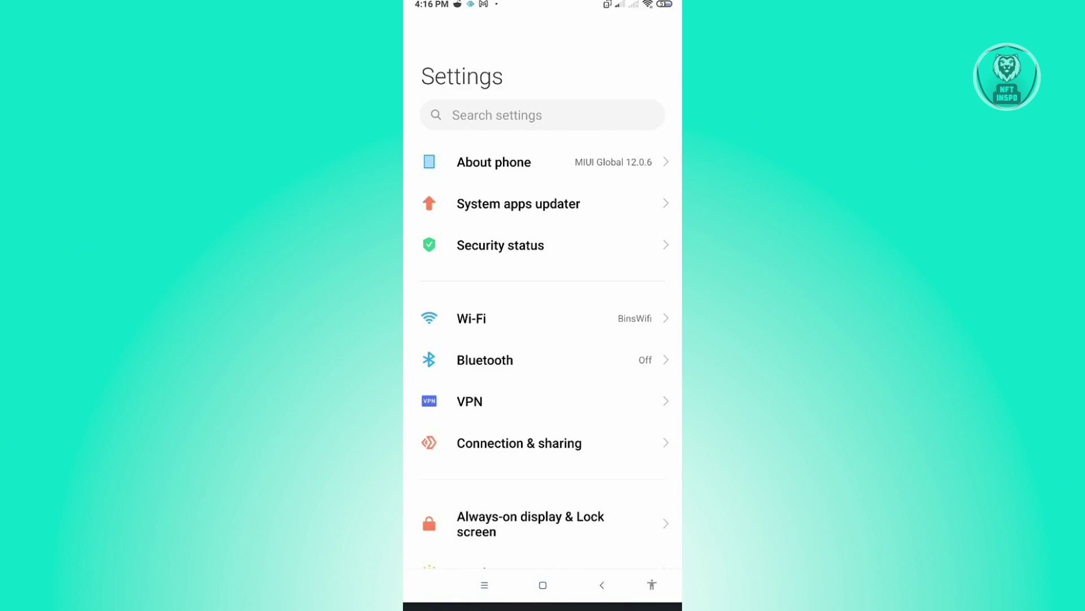
pyautogui.click(518, 205)
pyautogui.click(602, 585)
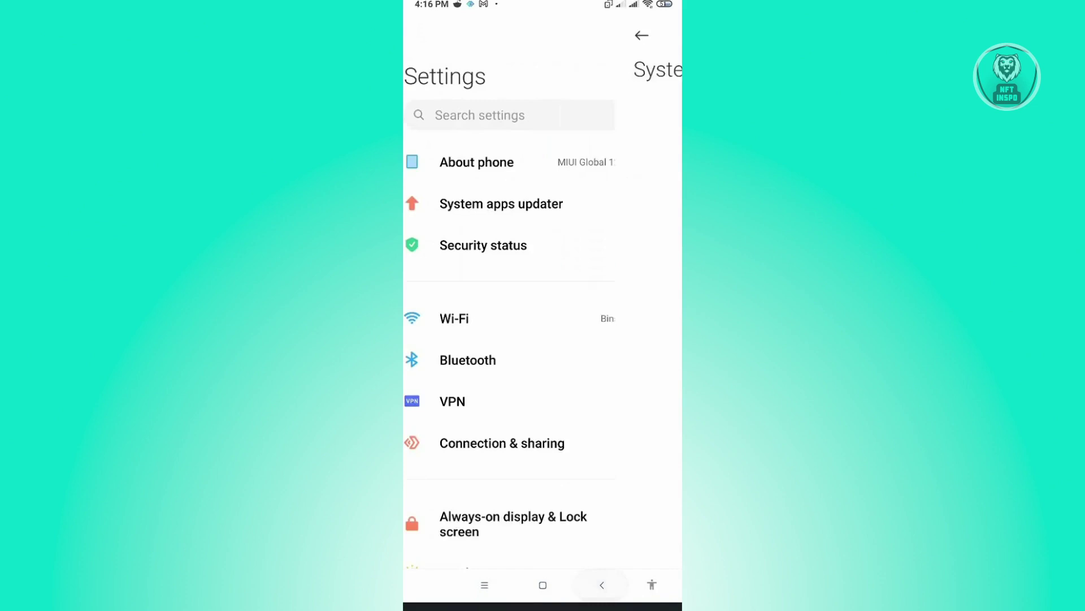
pyautogui.click(477, 162)
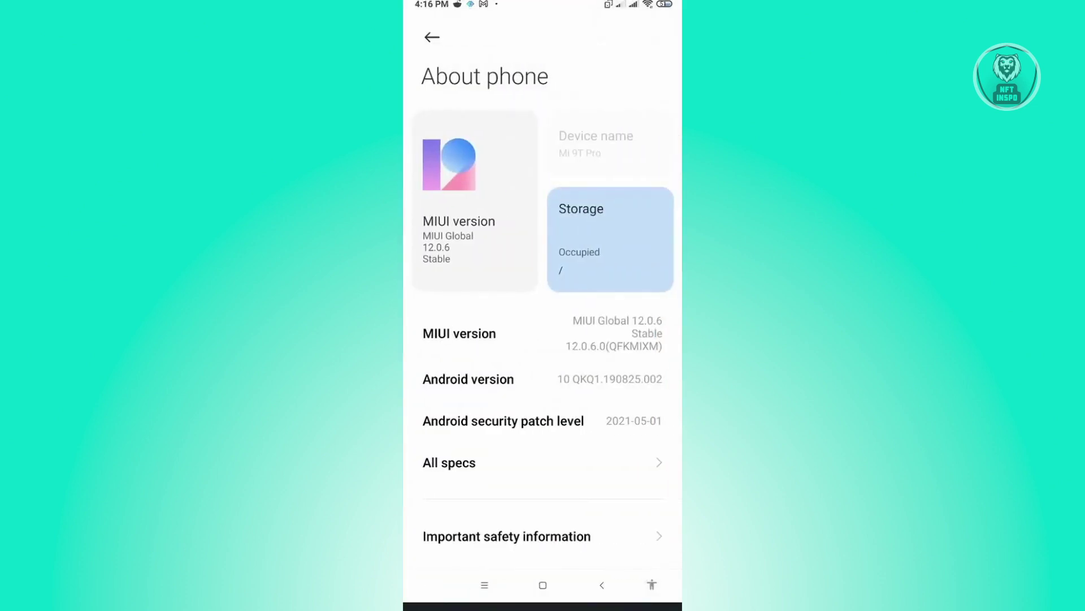
pyautogui.click(603, 584)
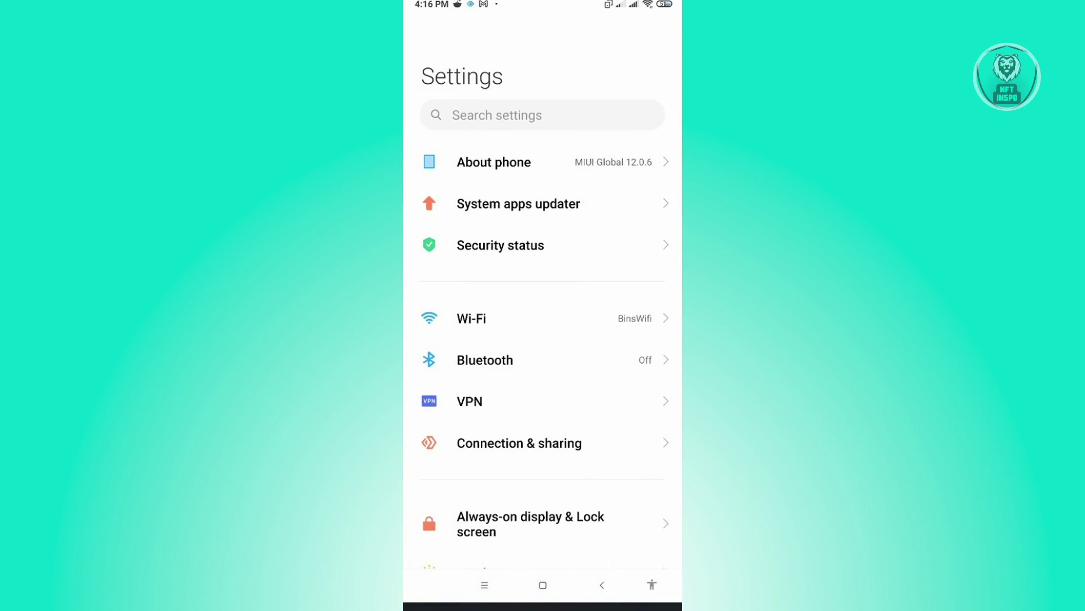
# Back out of Settings to the MIUI home screen with its app icons
pyautogui.click(603, 585)
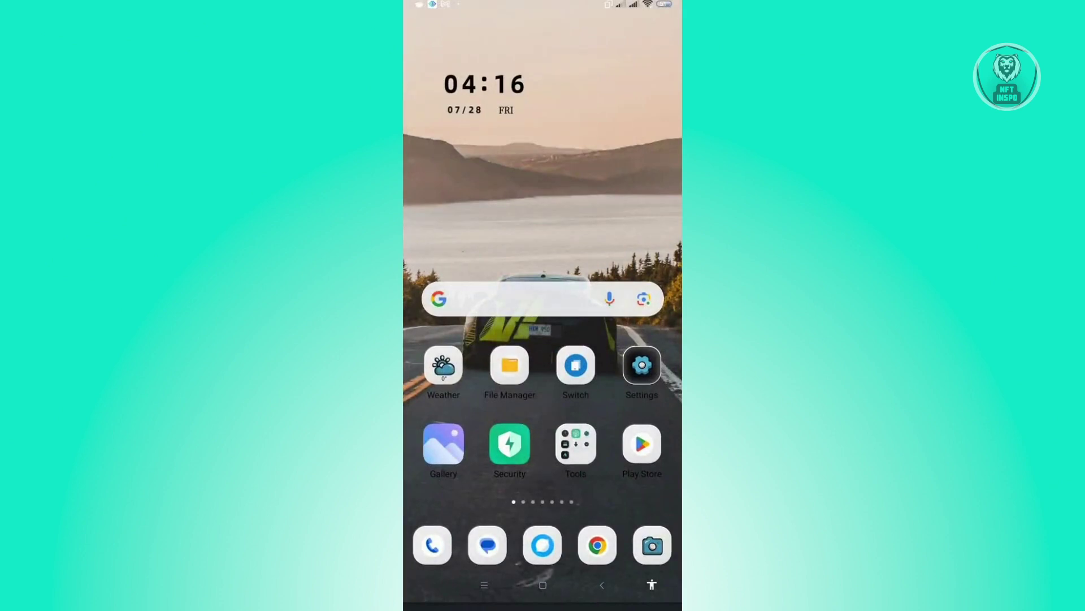